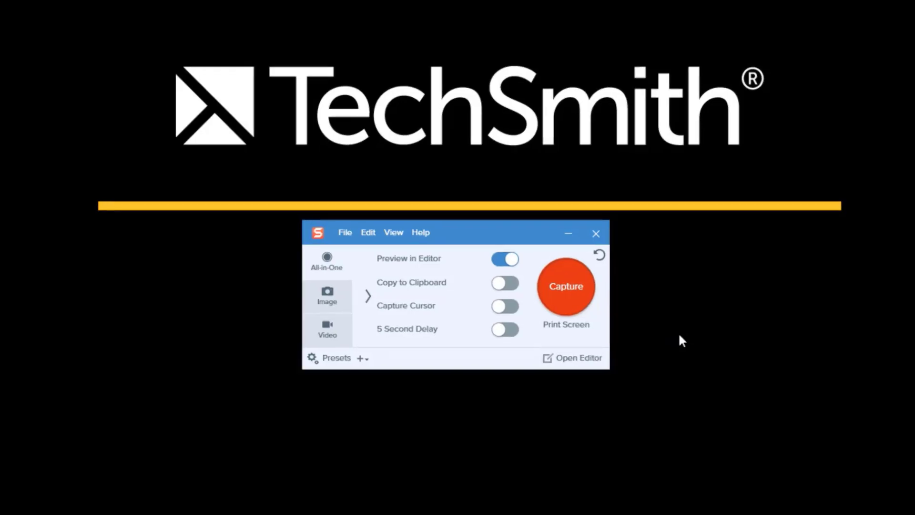
# - Switch the Snagit capture window to Image mode, keeping Region selection with no effects or sharing
pyautogui.click(183, 336)
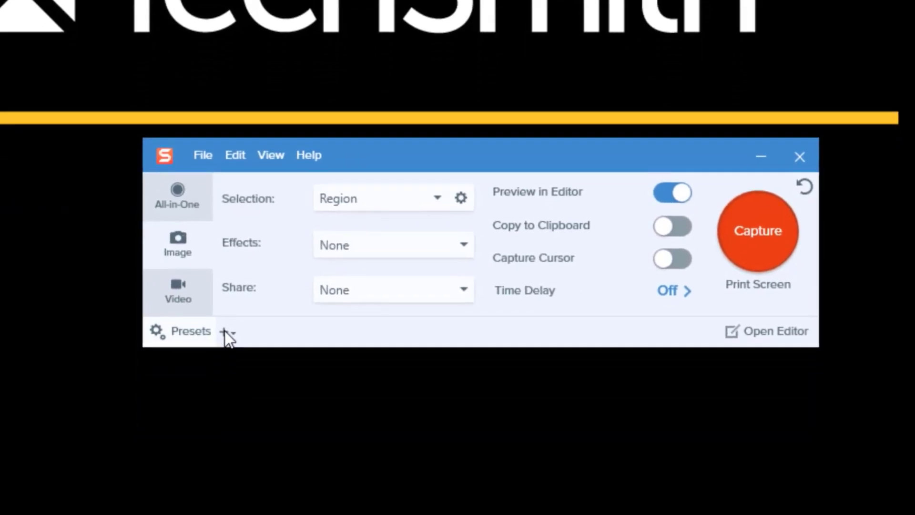
pyautogui.click(227, 289)
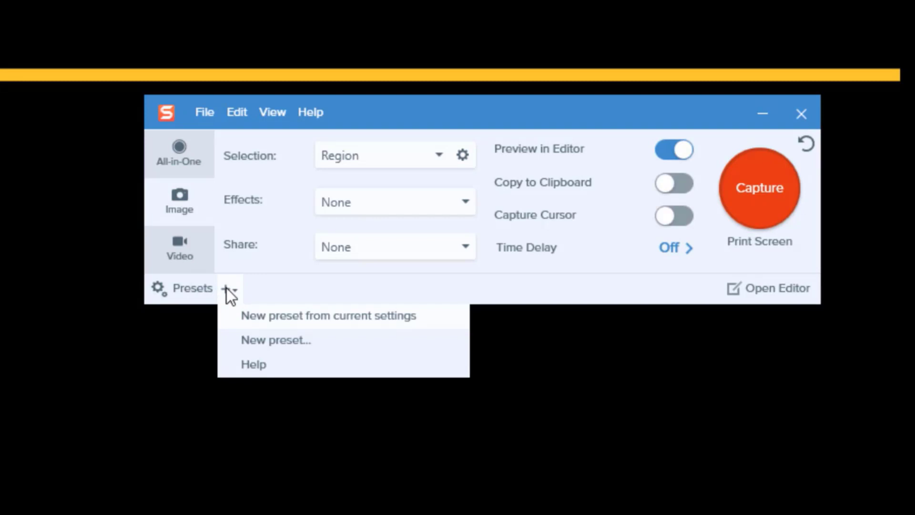
pyautogui.press('Down')
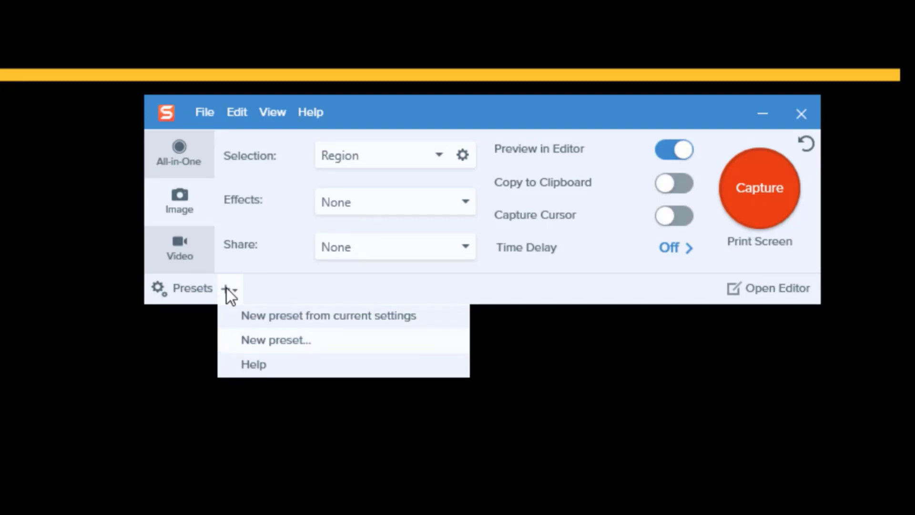